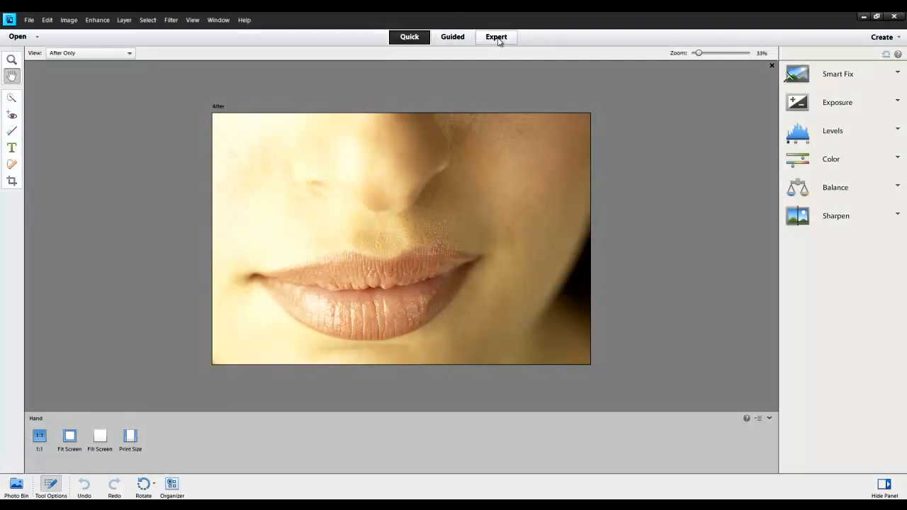
Switch to Expert mode, display the Actions panel beside the photo, and bring the start of its action list into view.
left_click(499, 39)
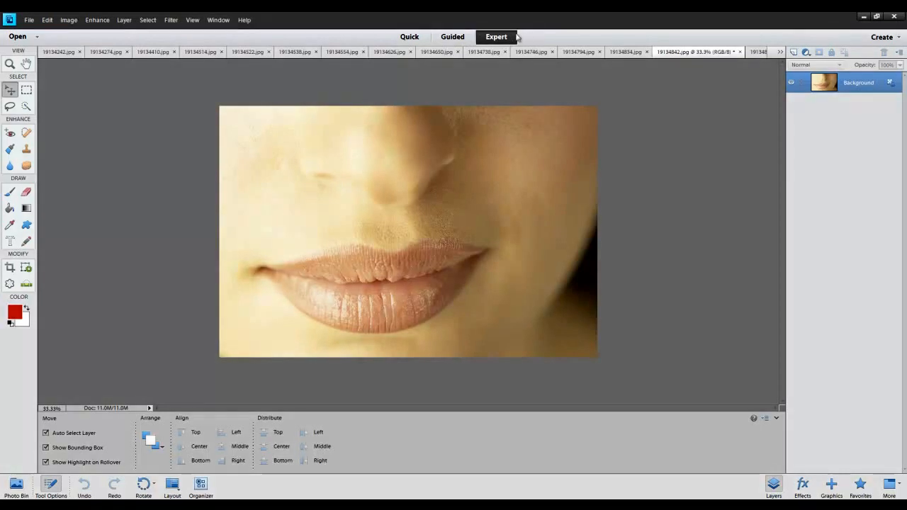
left_click(226, 21)
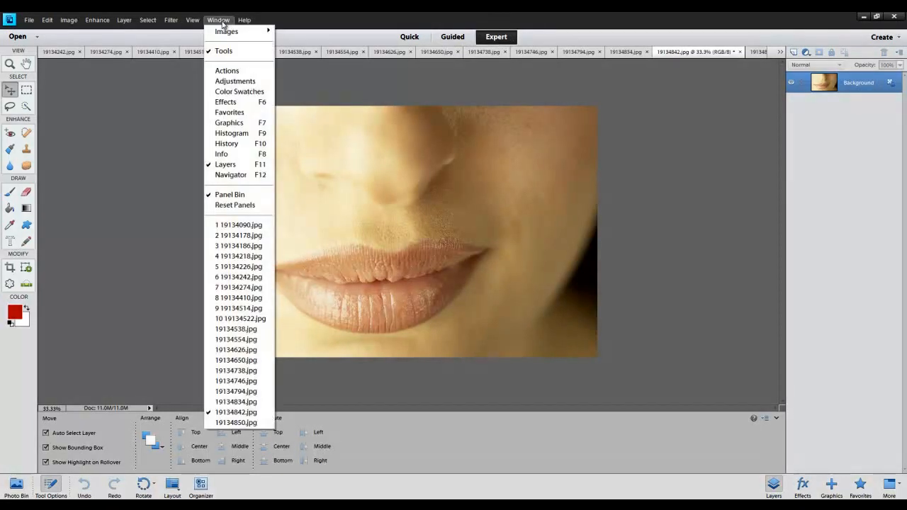
left_click(226, 70)
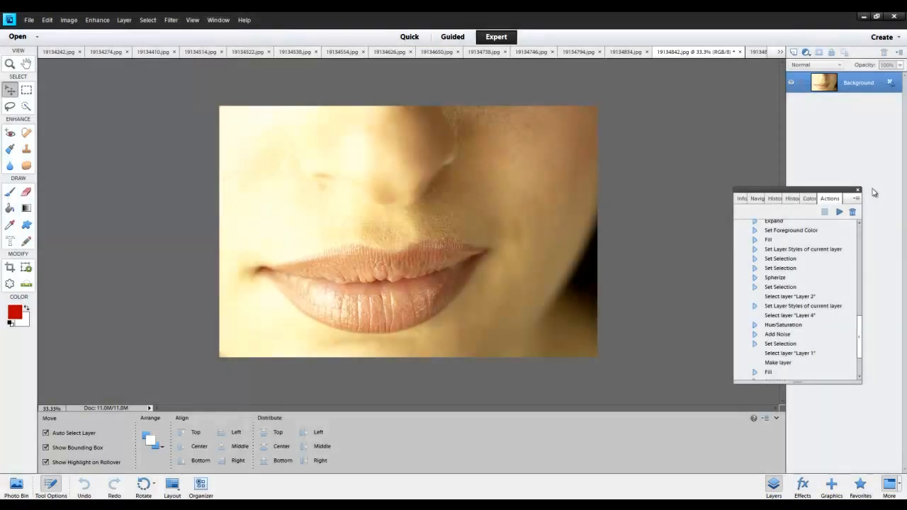
left_click_drag(826, 190, 703, 134)
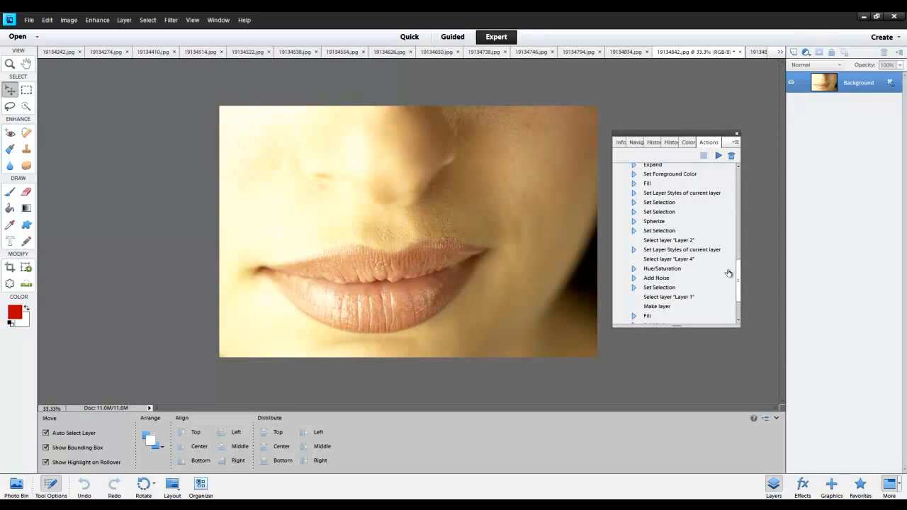
left_click_drag(739, 275, 735, 178)
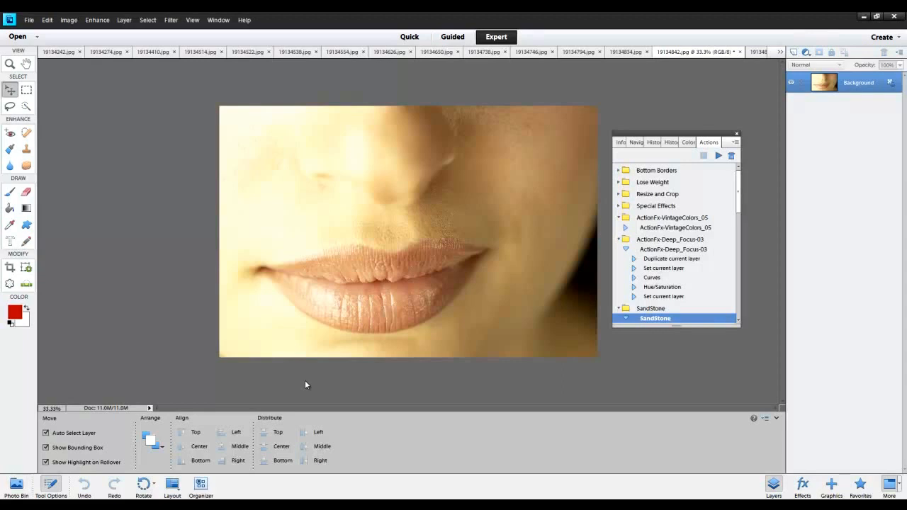
Look through the action files available for loading, and close the Load dialog without loading any.
left_click(737, 142)
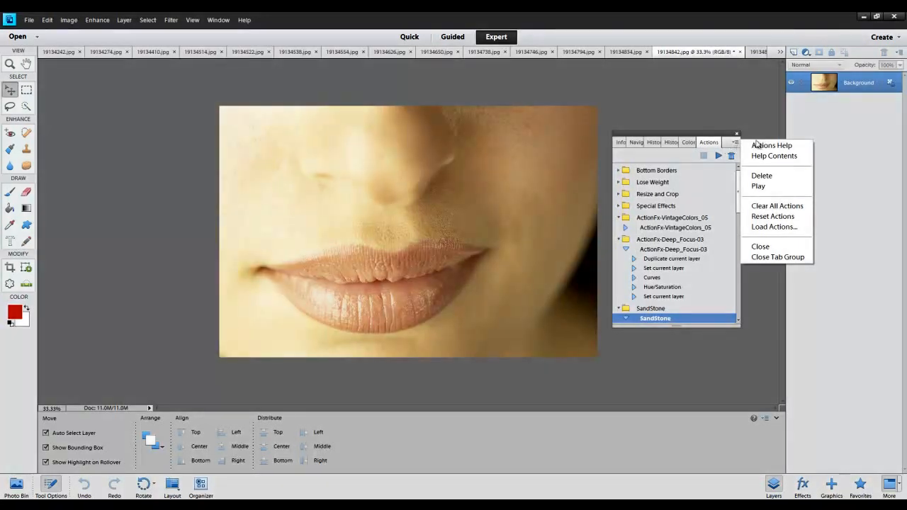
left_click(769, 227)
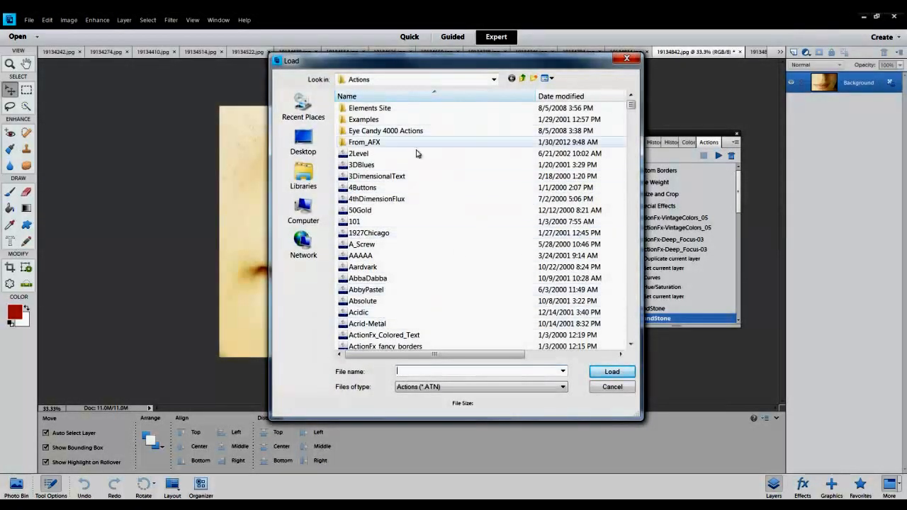
left_click(612, 387)
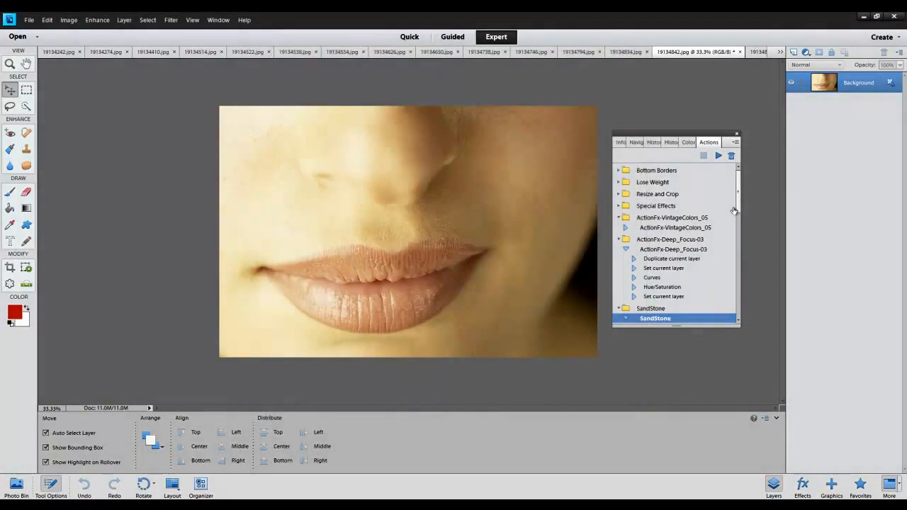
Play the ActionFx-Deep_Focus-03 action on the lips photo.
left_click(673, 241)
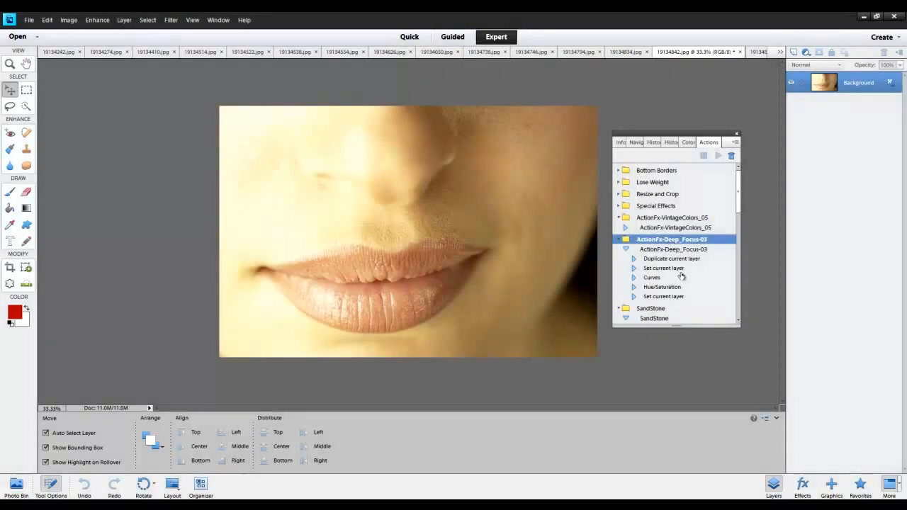
left_click(684, 249)
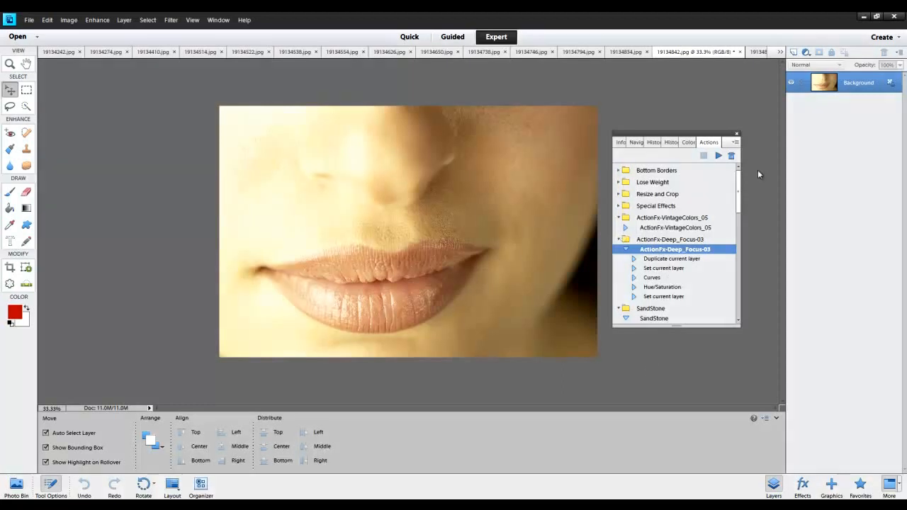
left_click(718, 155)
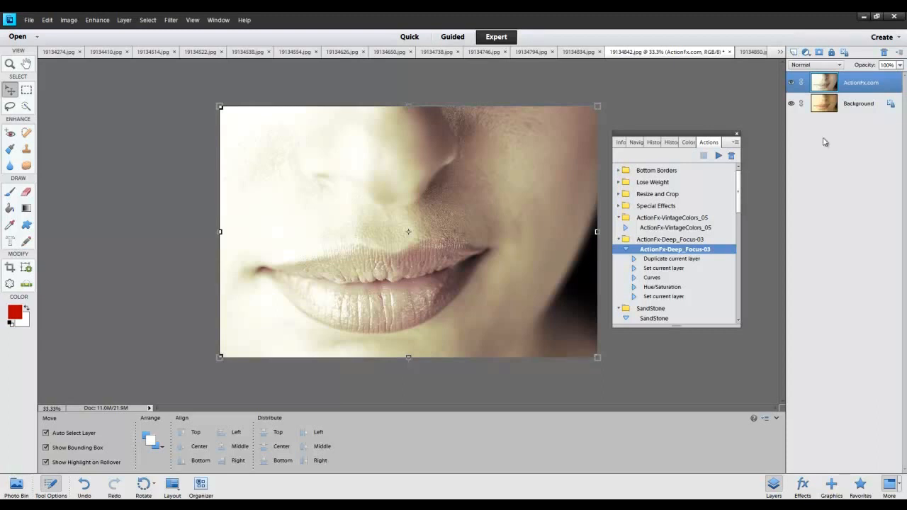
Reduce the ActionFx.com layer's opacity to 42% and toggle its visibility to compare the photo with and without the effect.
left_click(900, 64)
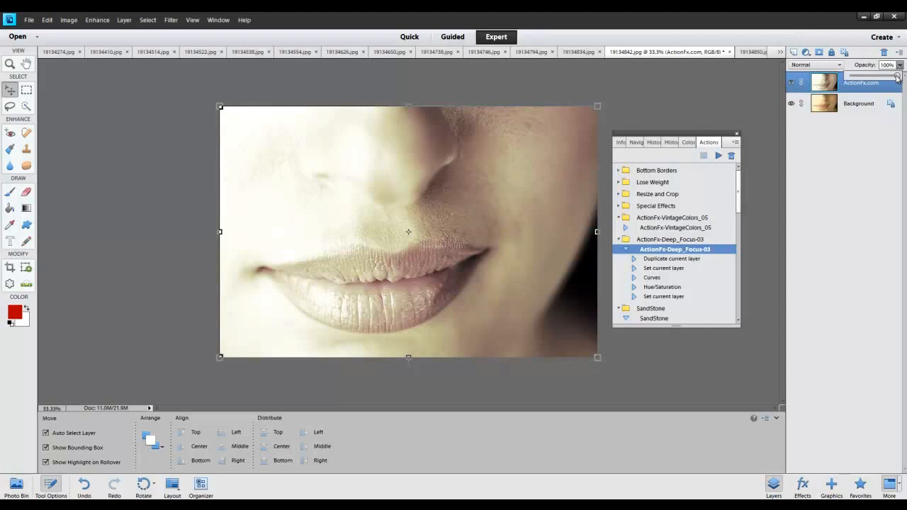
left_click_drag(897, 77, 871, 85)
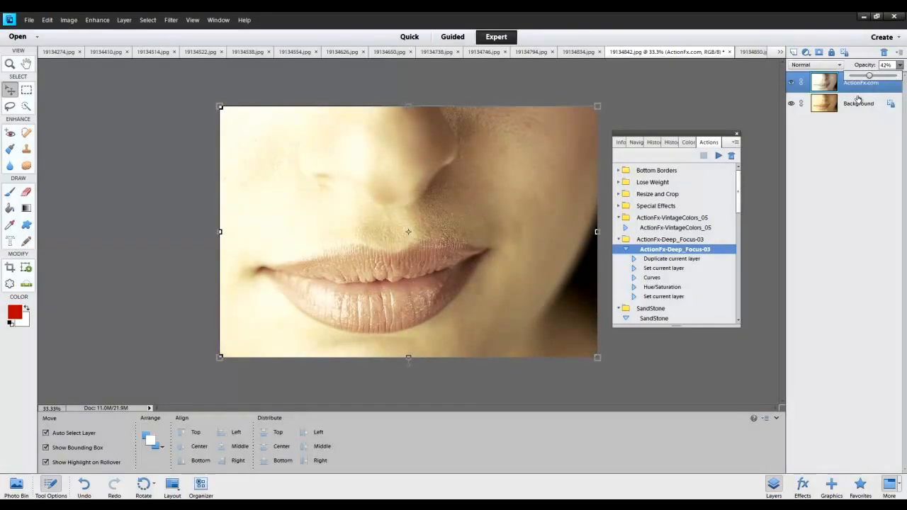
left_click(791, 83)
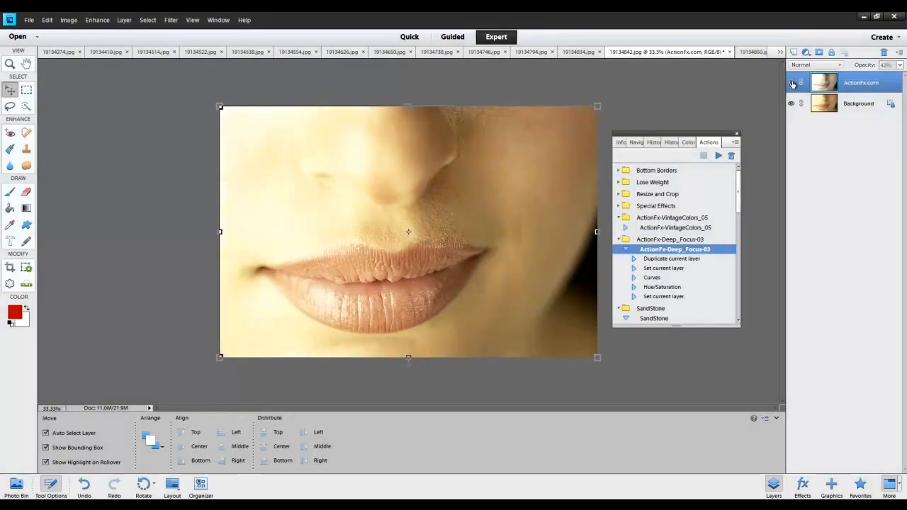
left_click(792, 83)
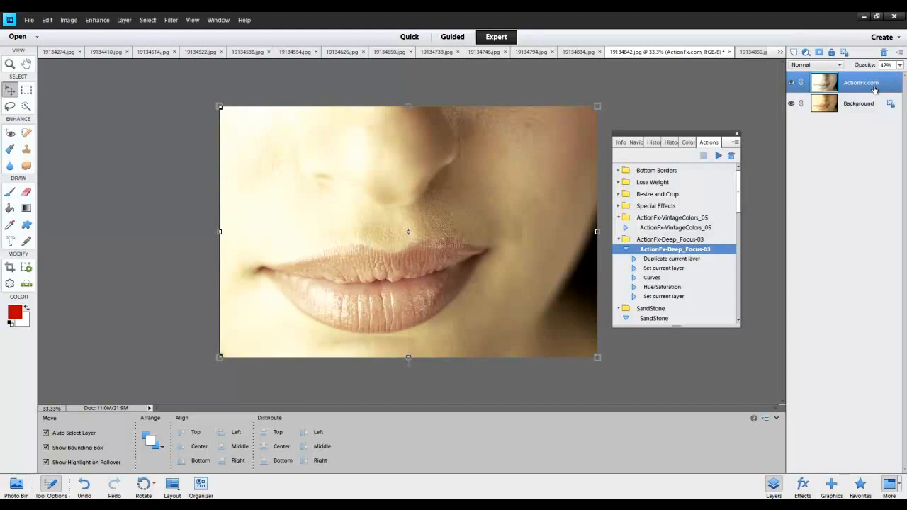
left_click(793, 83)
left_click(793, 83)
Play the SandStone action and stop it at the message asking for text made with the type mask tool.
left_click_drag(740, 192, 740, 225)
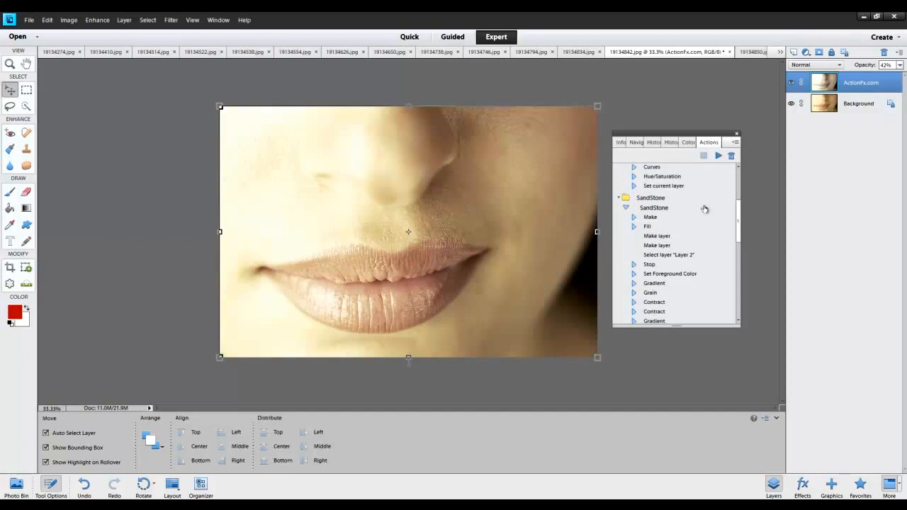
left_click(653, 199)
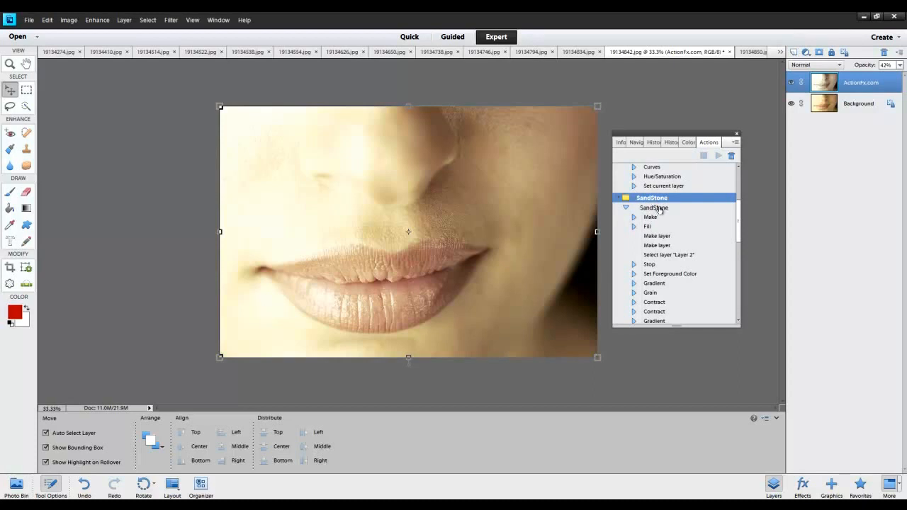
left_click(659, 208)
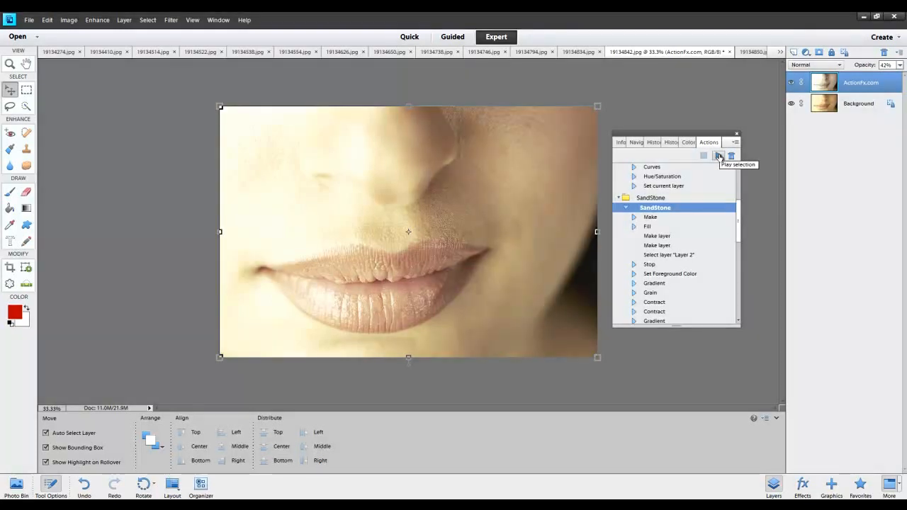
left_click(719, 156)
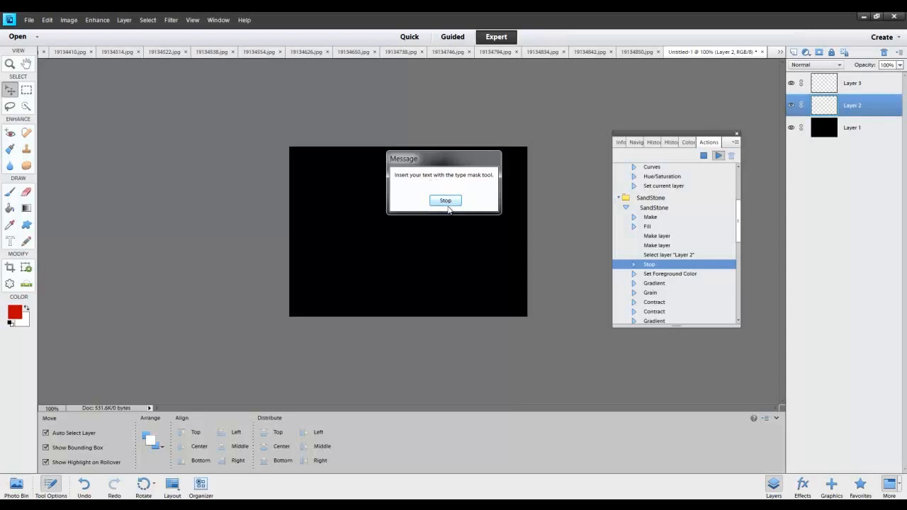
left_click(454, 205)
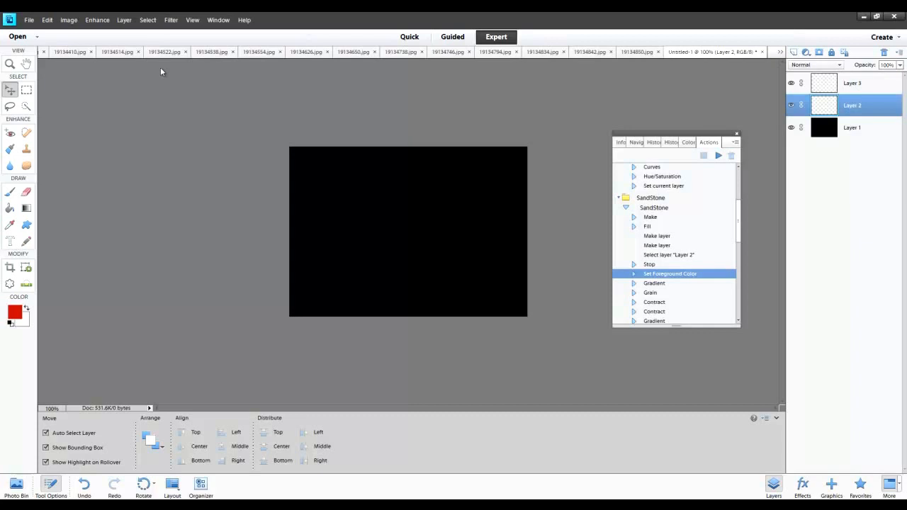
In the new document's Image Size settings, turn off resampling and set the resolution to 300 pixels/inch.
left_click(69, 19)
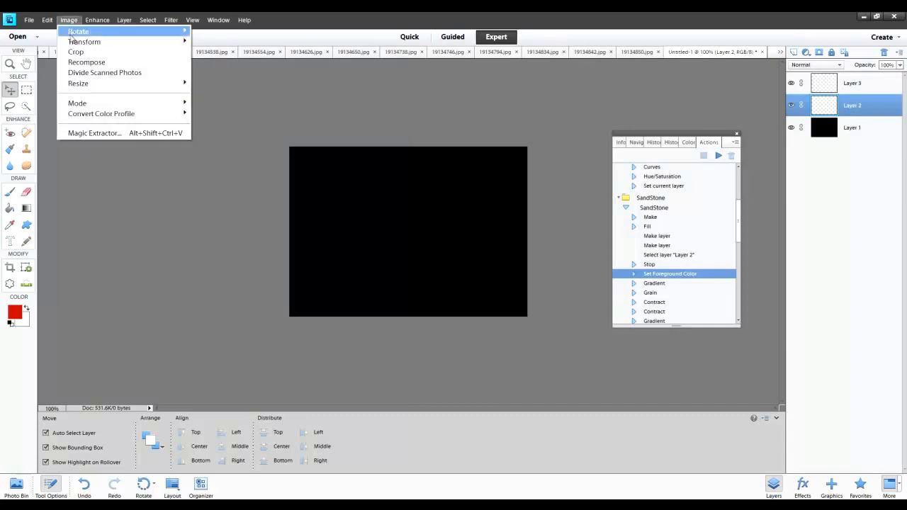
mouse_move(121, 84)
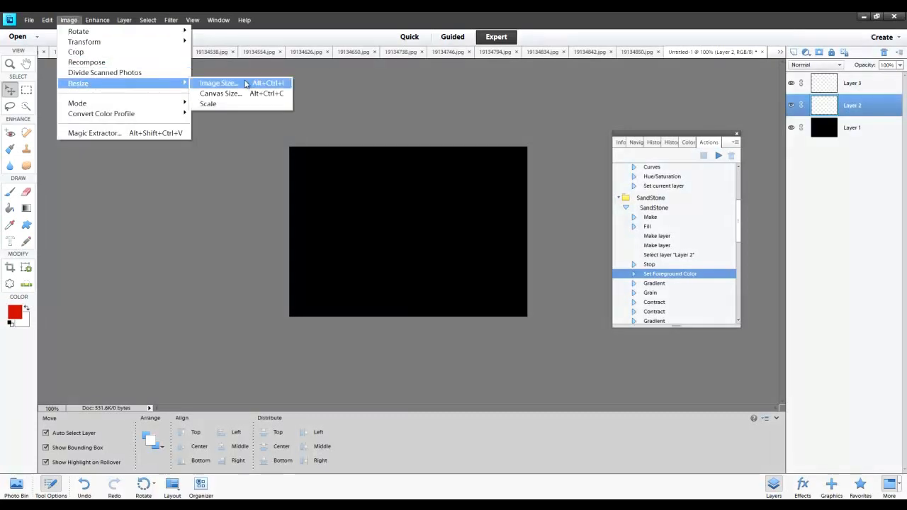
left_click(245, 85)
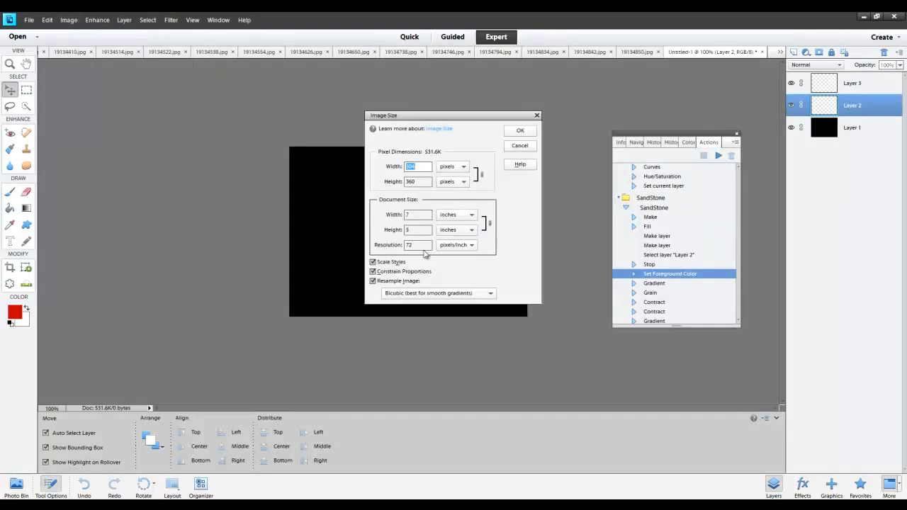
double_click(418, 246)
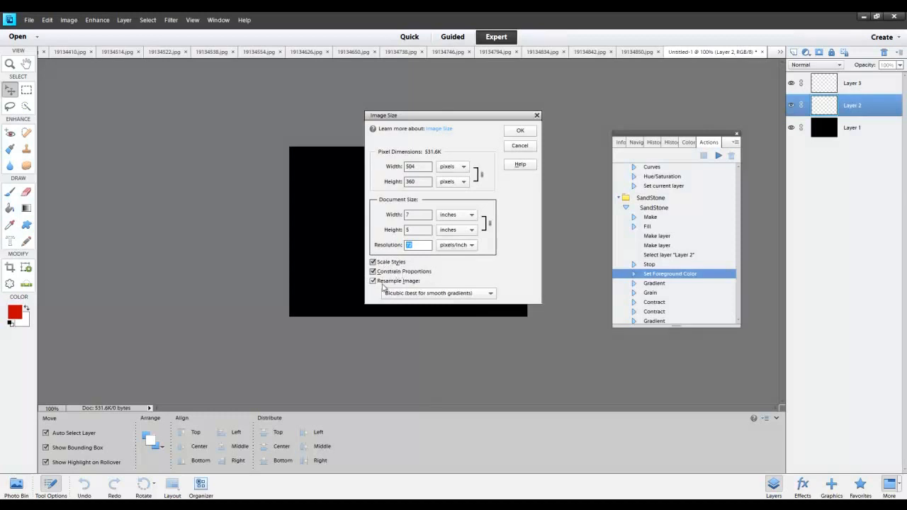
left_click(386, 282)
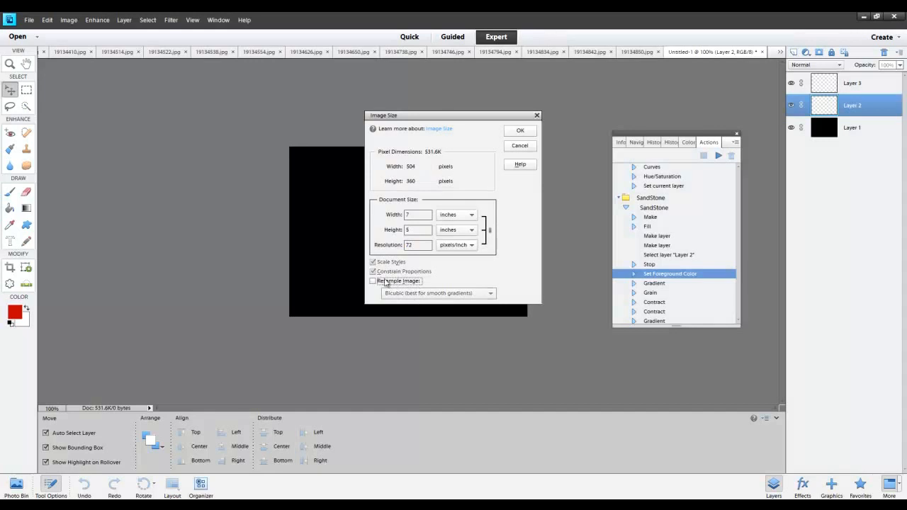
double_click(412, 245)
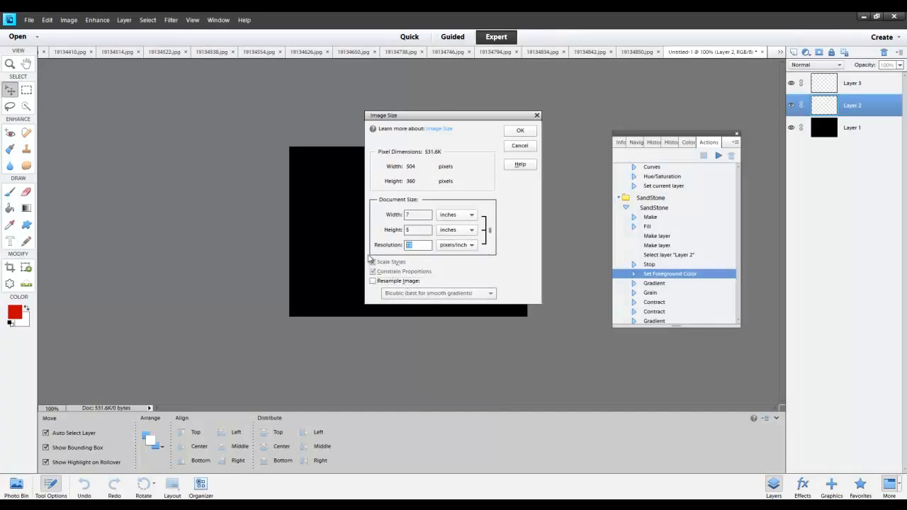
type("300")
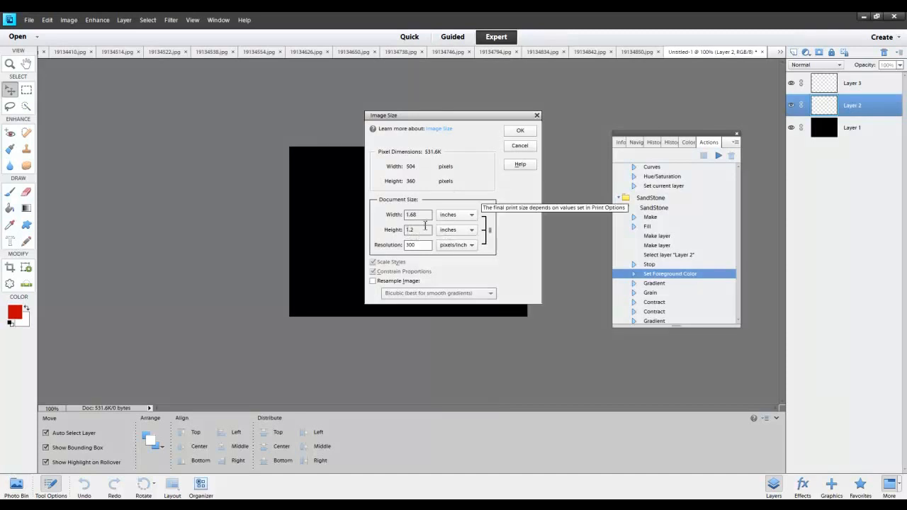
Turn resampling back on, set the document height to 5 inches with proportions constrained, and apply the new image size.
left_click(373, 282)
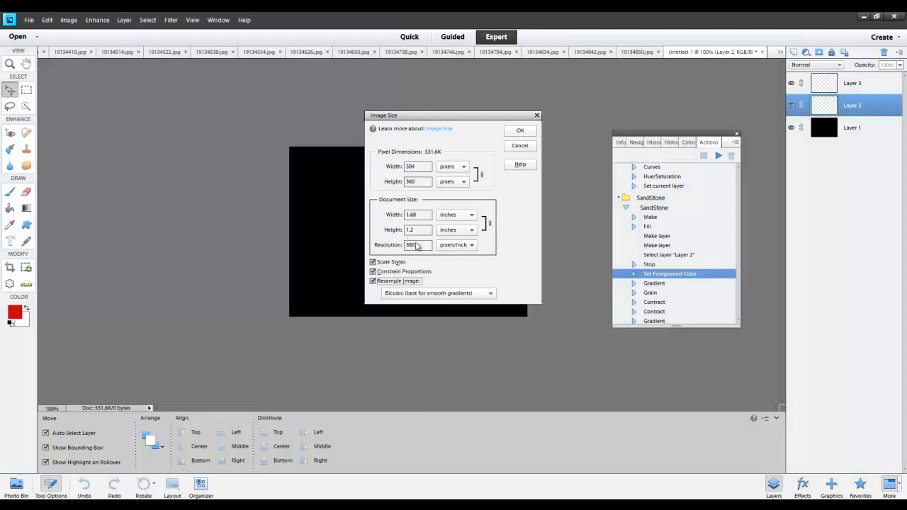
double_click(421, 215)
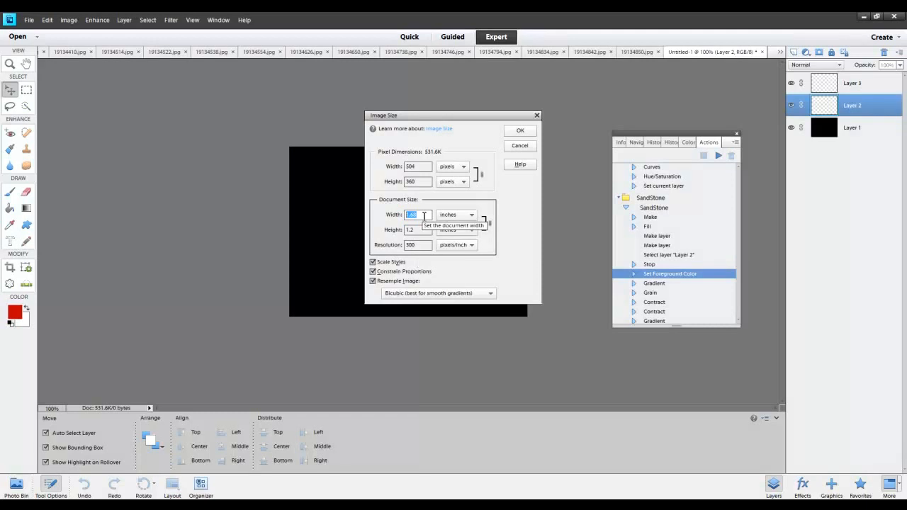
type("9")
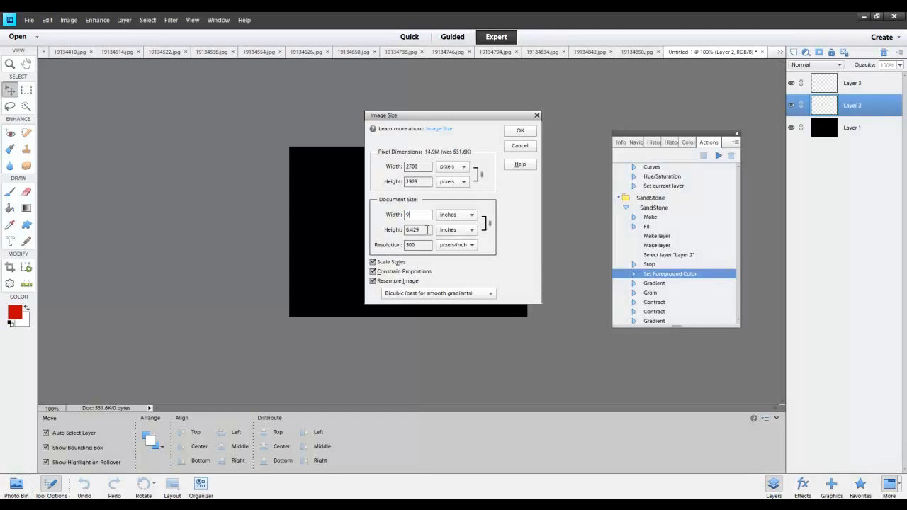
key("Tab")
type("5")
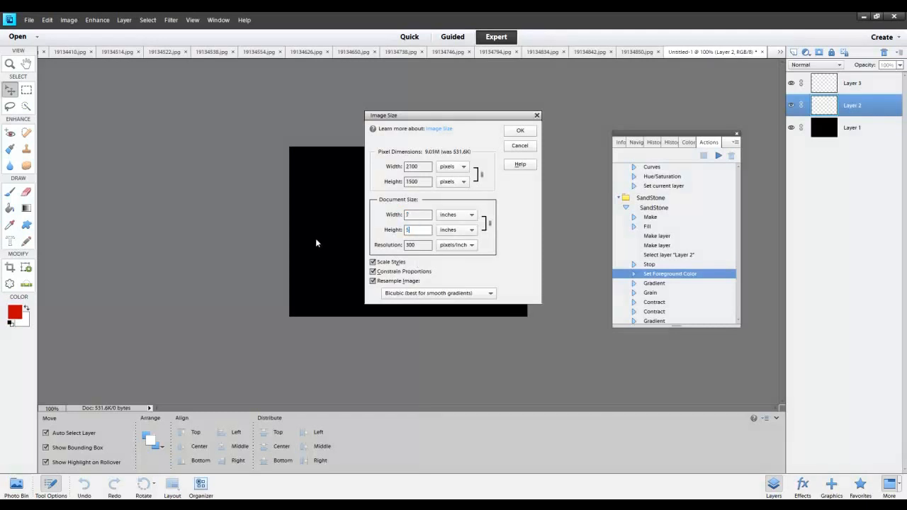
left_click(519, 134)
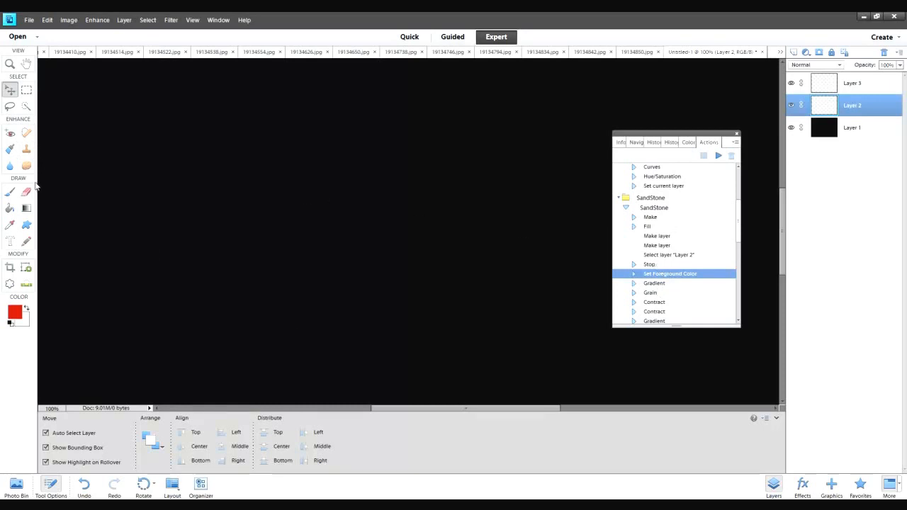
Create a three-letter text selection on Layer 2 with the Horizontal Type Mask tool, using the Salmon font at 180 pt.
left_click(10, 242)
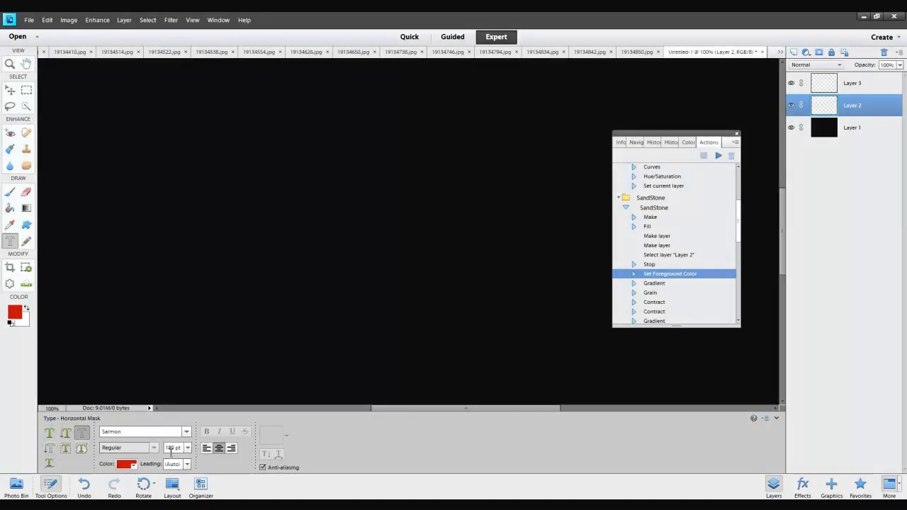
left_click(185, 432)
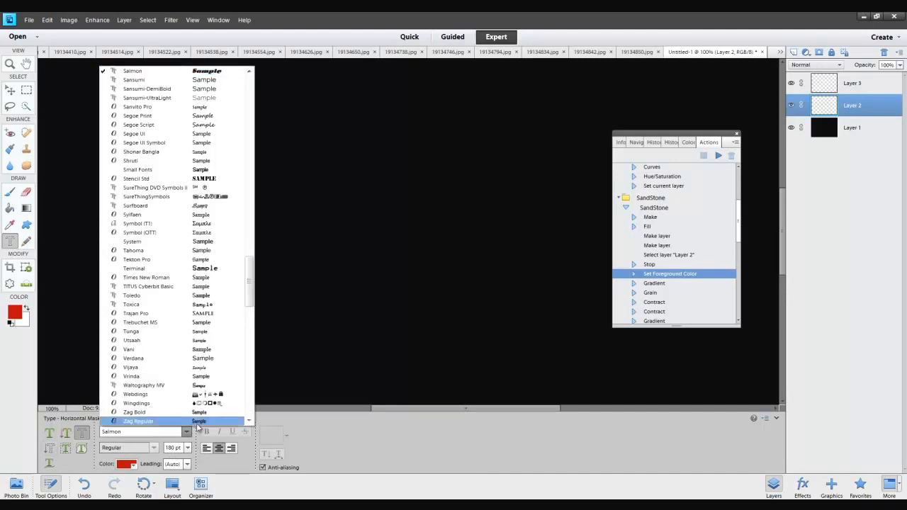
left_click(364, 444)
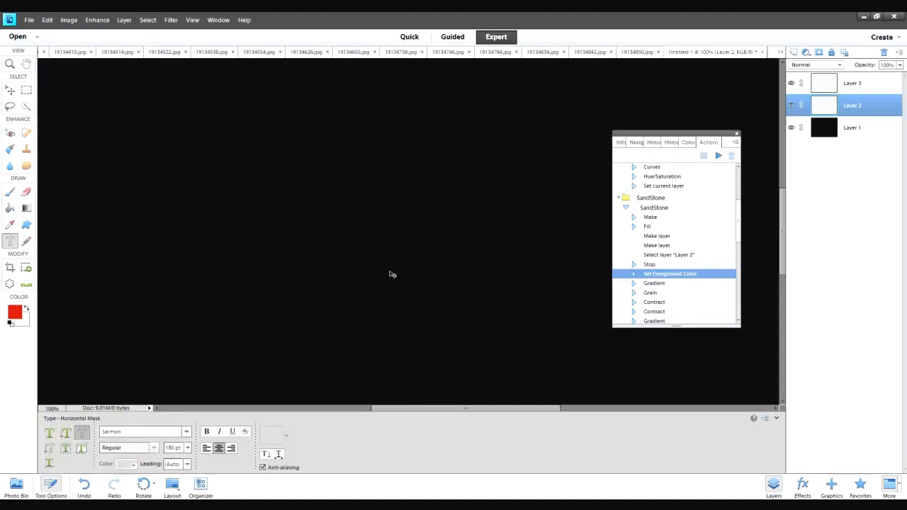
left_click(396, 268)
type("Ara")
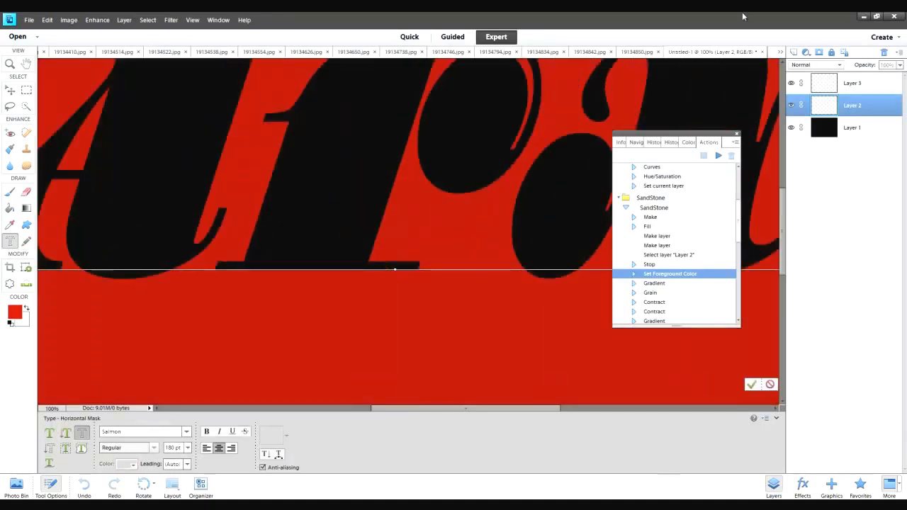
key("ctrl+minus")
key("ctrl+minus")
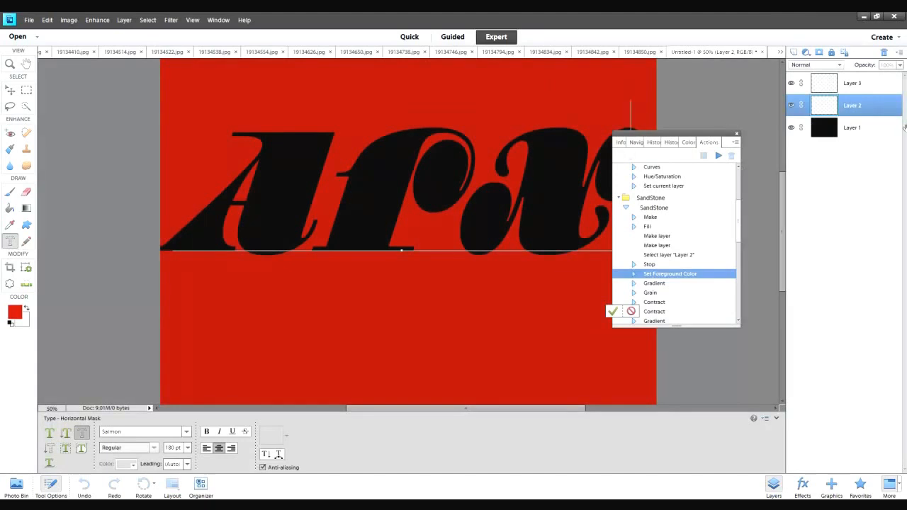
left_click(860, 106)
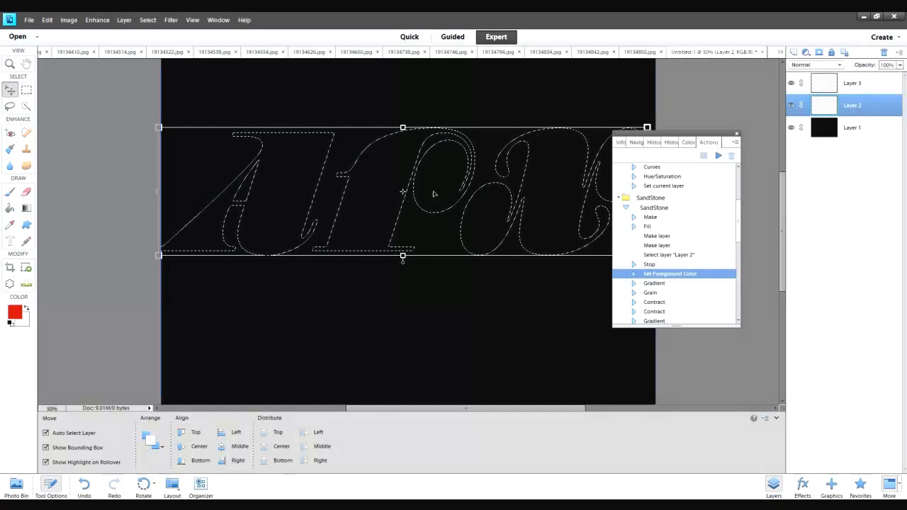
Play the rest of the SandStone action from Set Foreground Color through its closing message, and select the black Layer 1.
left_click_drag(698, 136, 749, 138)
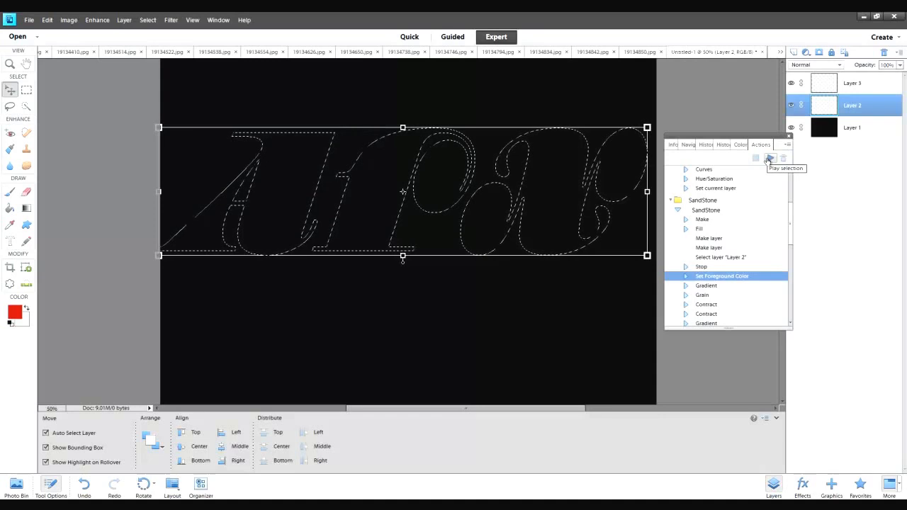
left_click(771, 159)
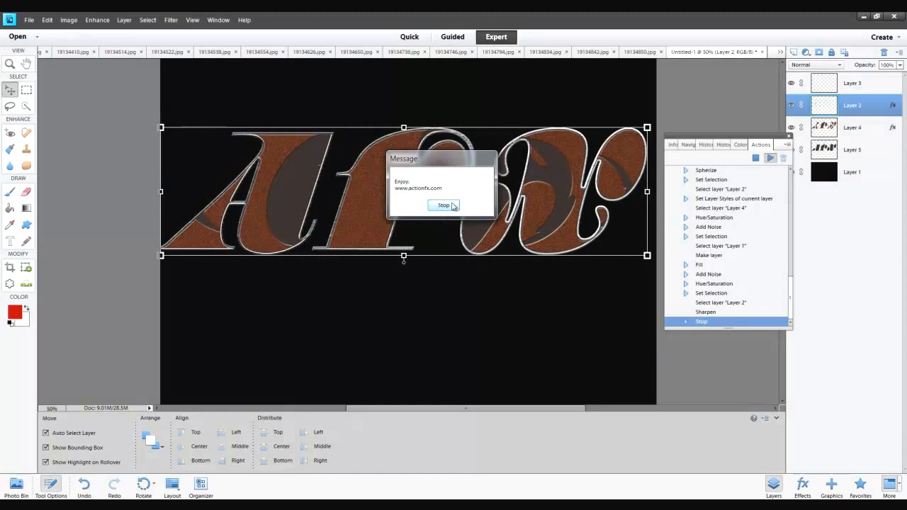
left_click(445, 205)
left_click(858, 177)
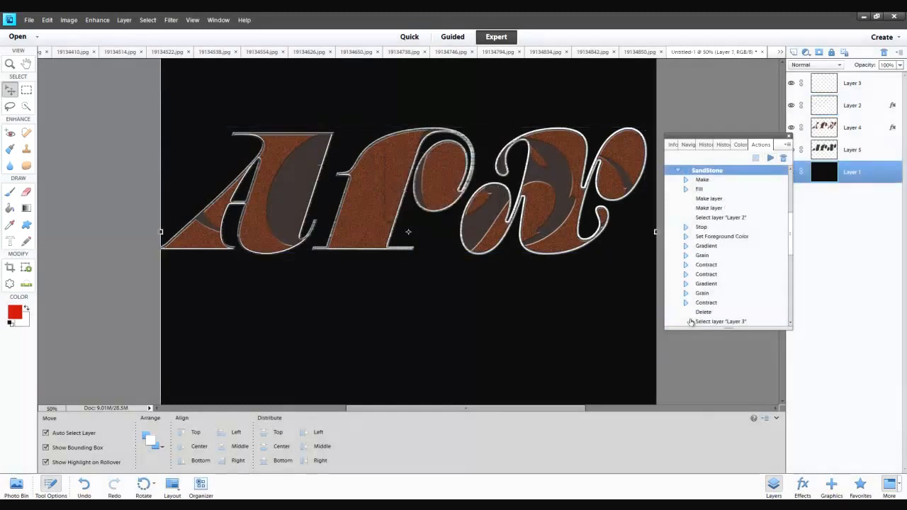